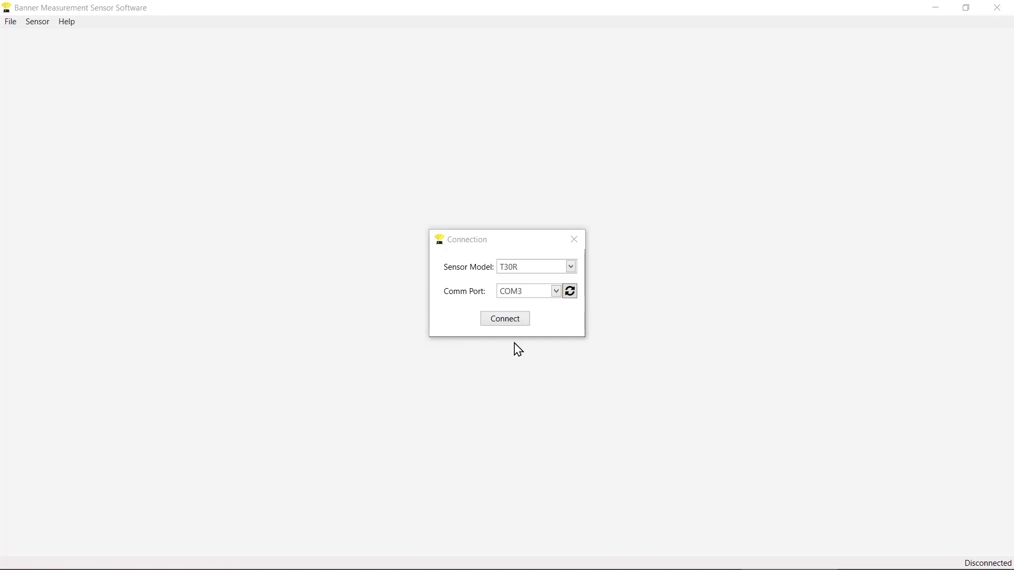
- Connect to the T30R radar and switch Discrete 2's output mode to Pulse Pro/PFM
left_click(517, 324)
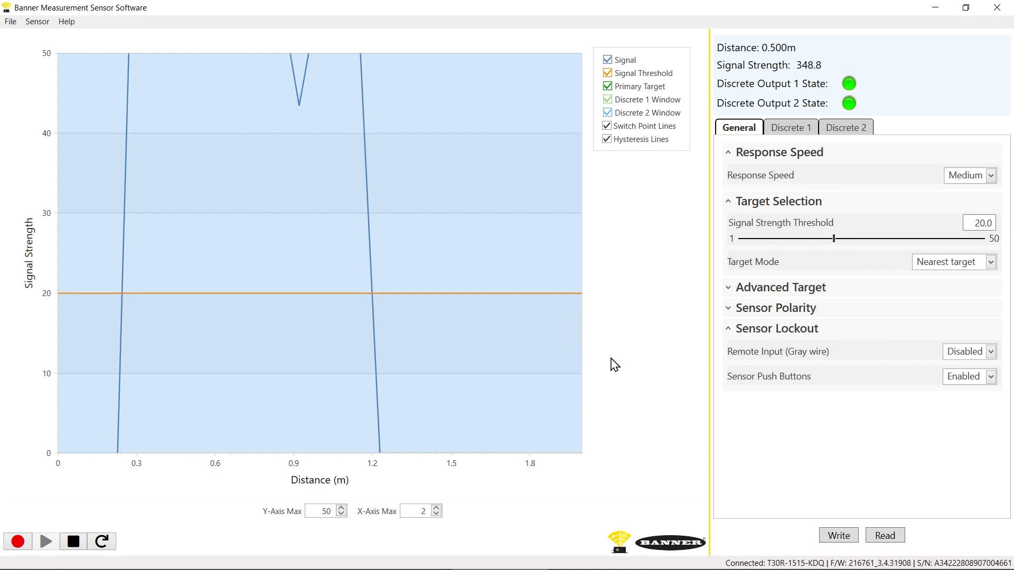
left_click(844, 128)
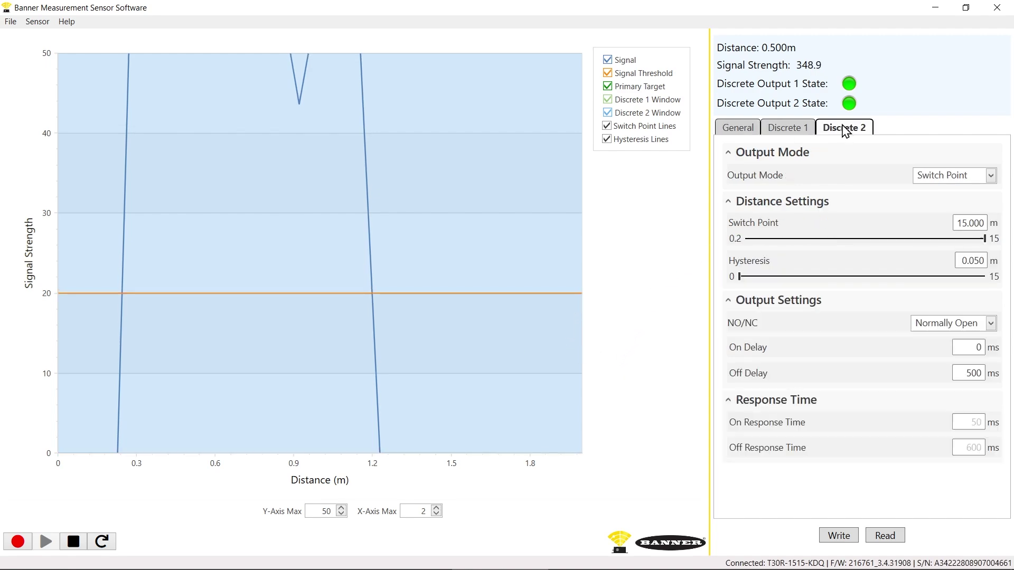
left_click(989, 175)
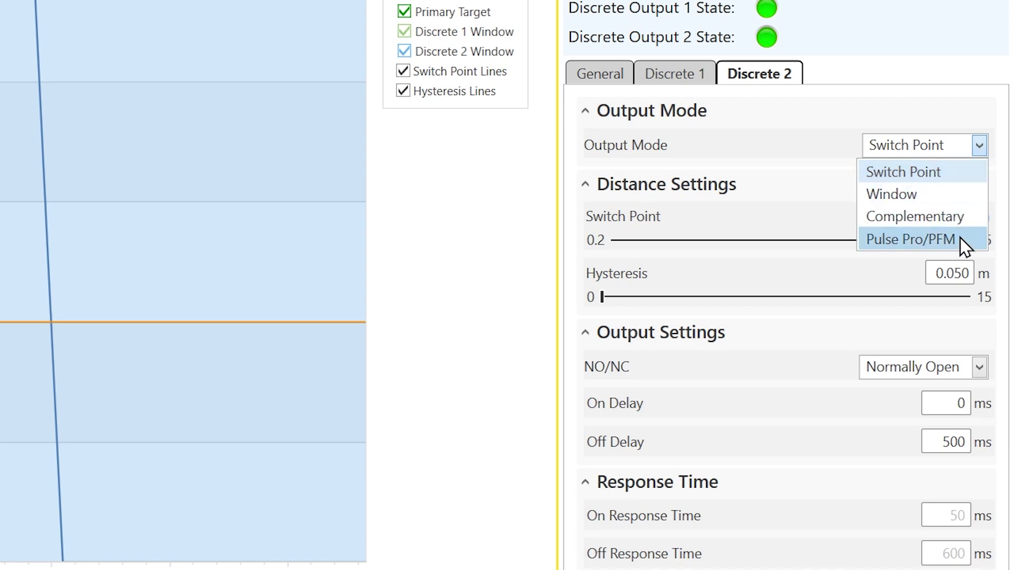
left_click(910, 239)
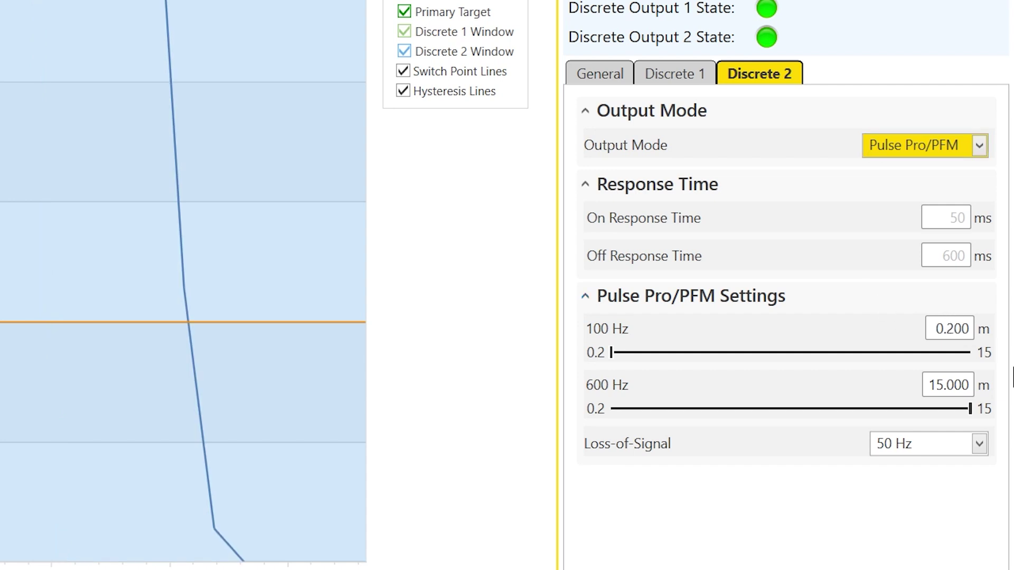
- Set Discrete 2's PFM span to 0.500 m at 100 Hz and 1.200 m at 600 Hz
left_click(954, 328)
key("BackSpace")
type("5")
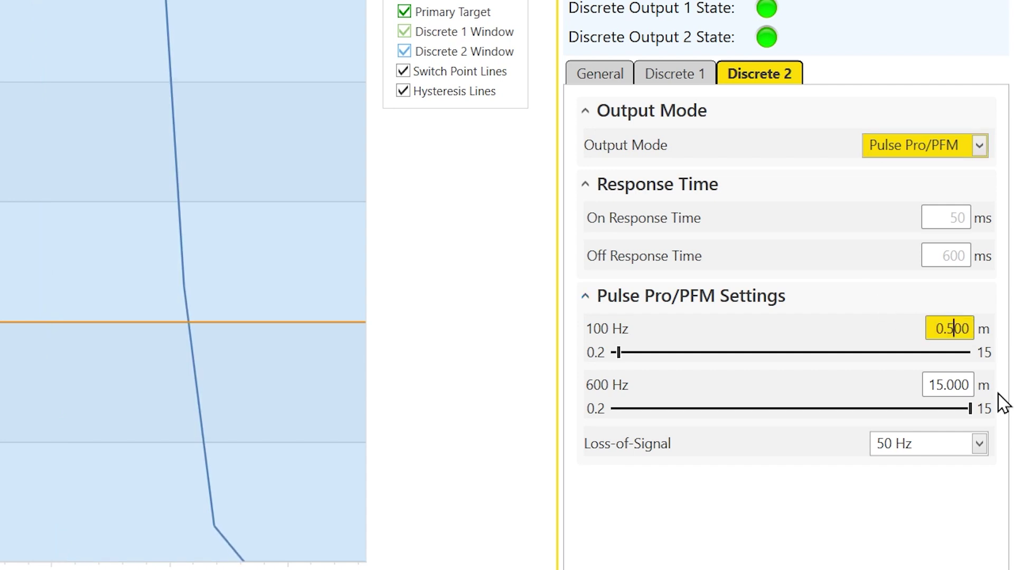
left_click(945, 385)
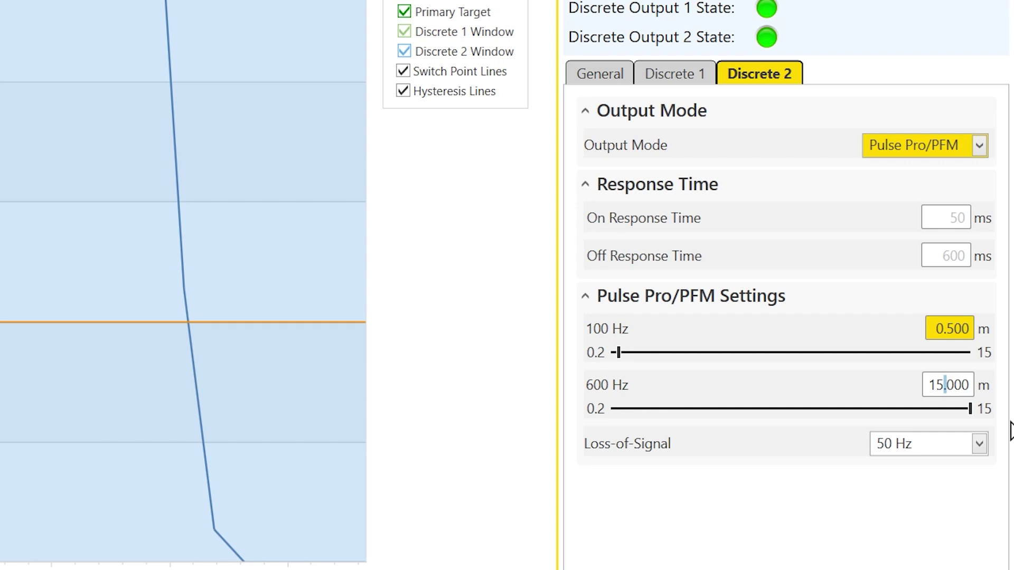
key("BackSpace")
key("BackSpace")
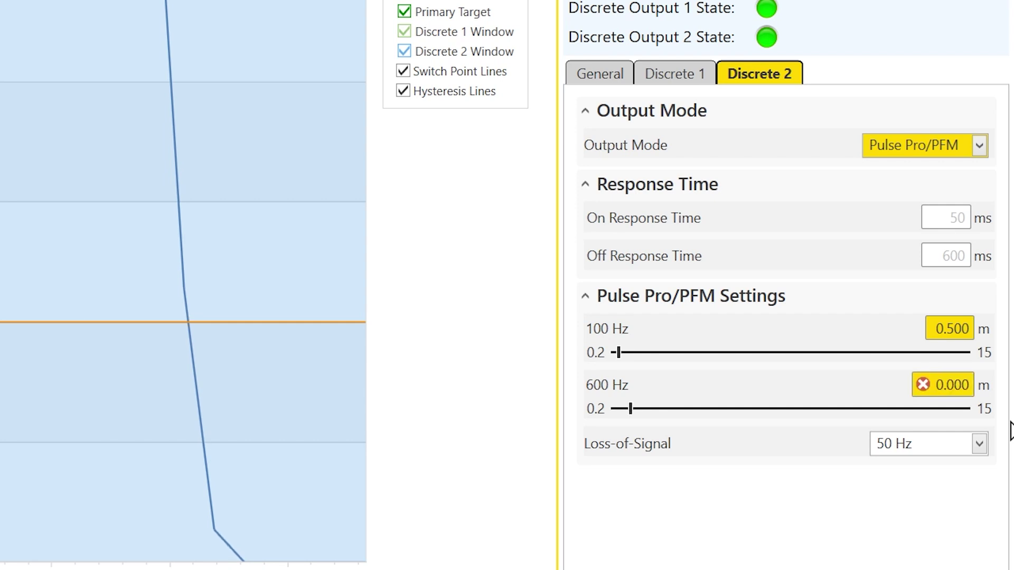
type("1.2")
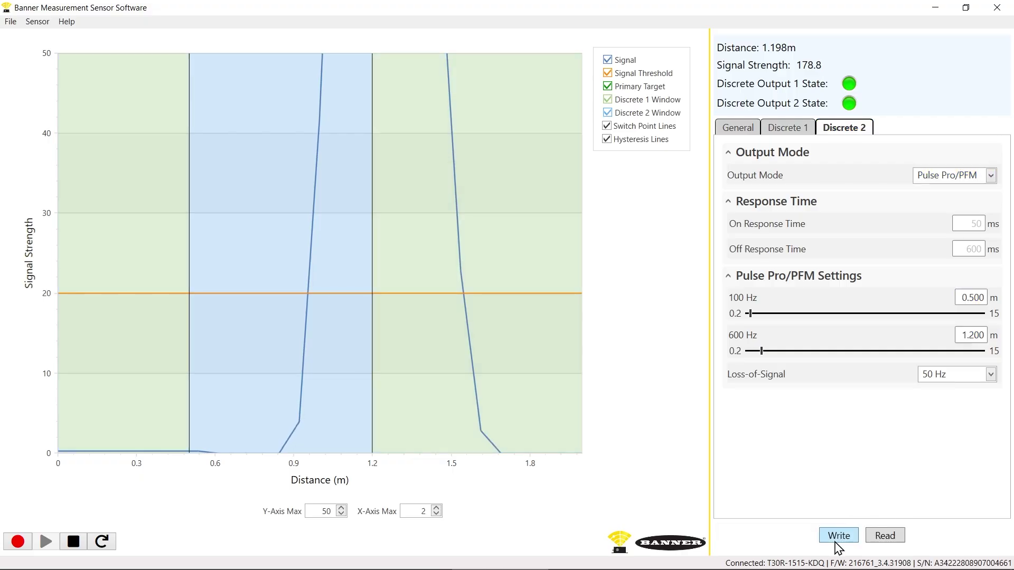
left_click(38, 21)
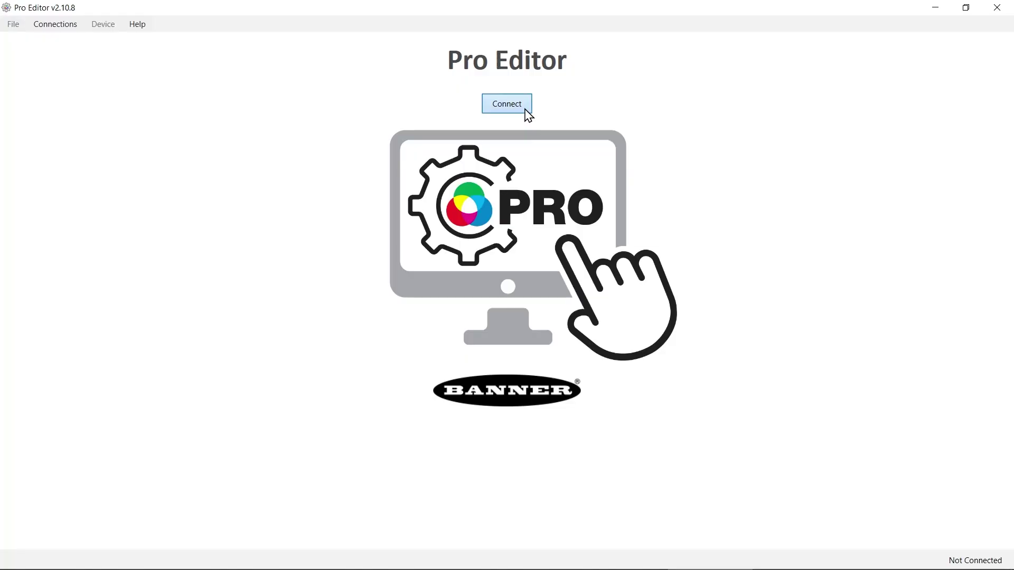
- Connect Pro Editor to the SD50 indicator and open the MEASURE application page
left_click(527, 112)
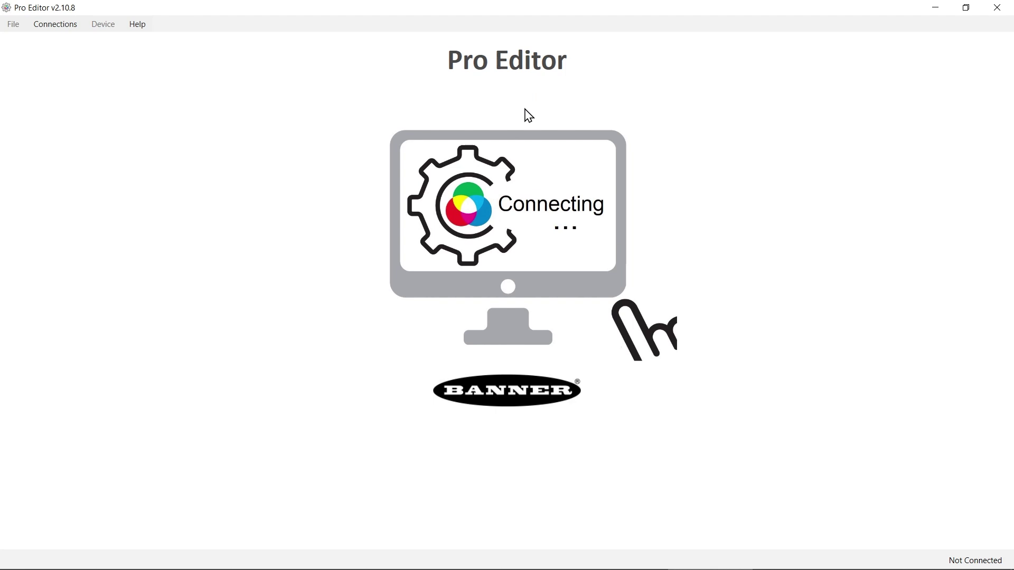
left_click(532, 246)
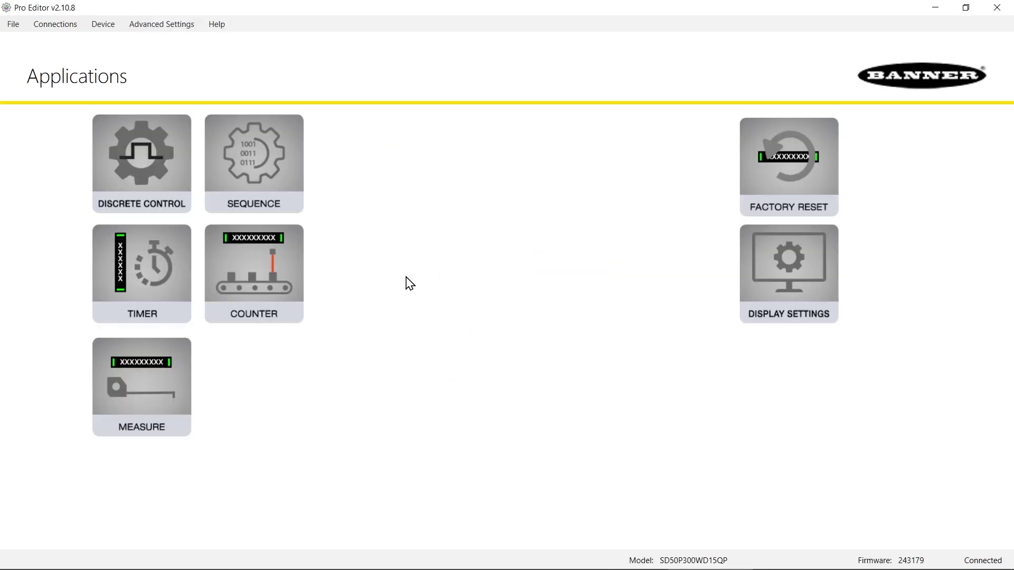
left_click(175, 383)
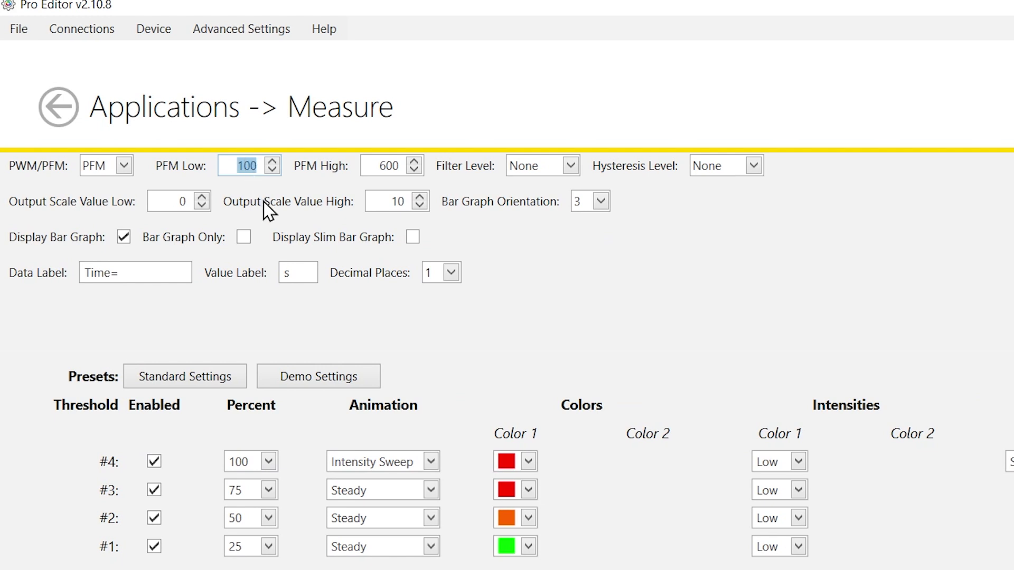
- Enter PFM Low 600 and High 100, output scale high 100, unit '%' and data label 'Level ='
type("600")
double_click(394, 160)
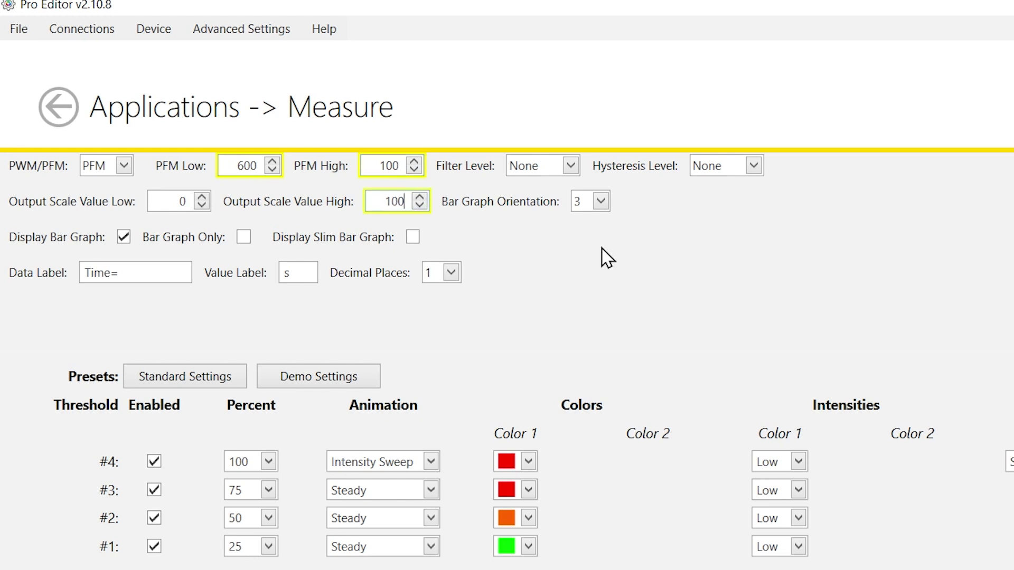
left_click(299, 268)
double_click(181, 270)
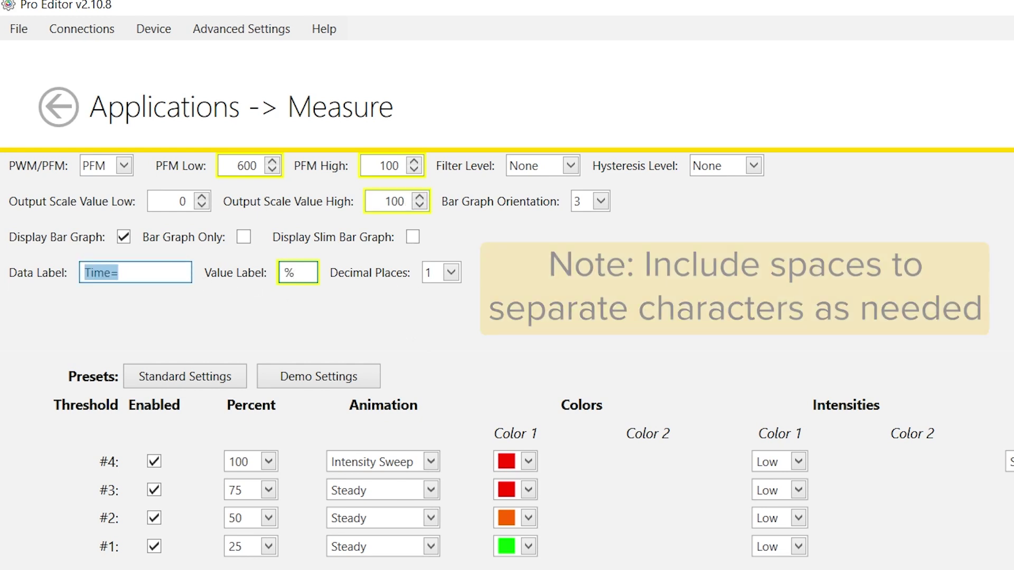
type("Level =")
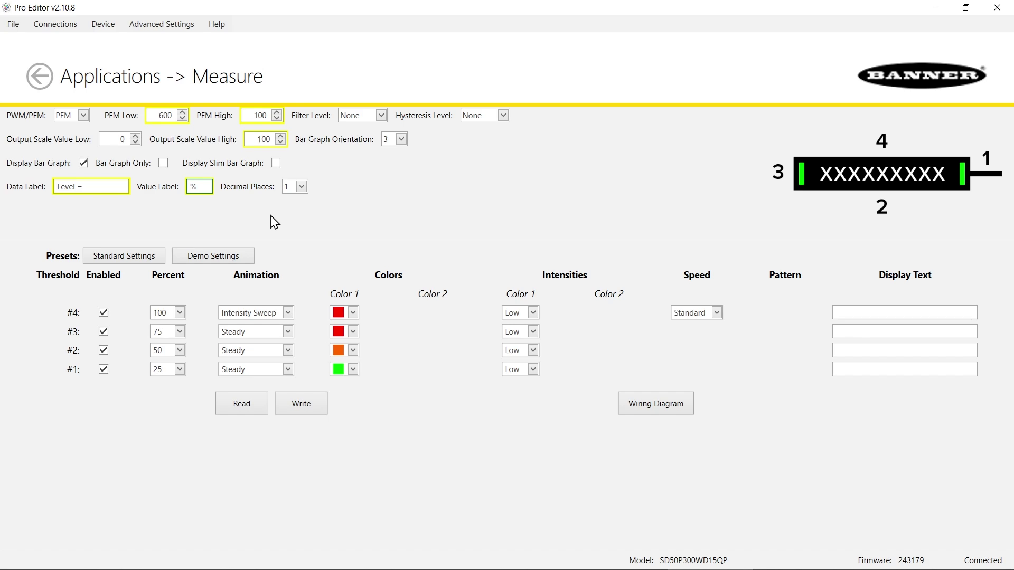
- Make threshold #4 steady green and threshold #3 green
left_click(286, 312)
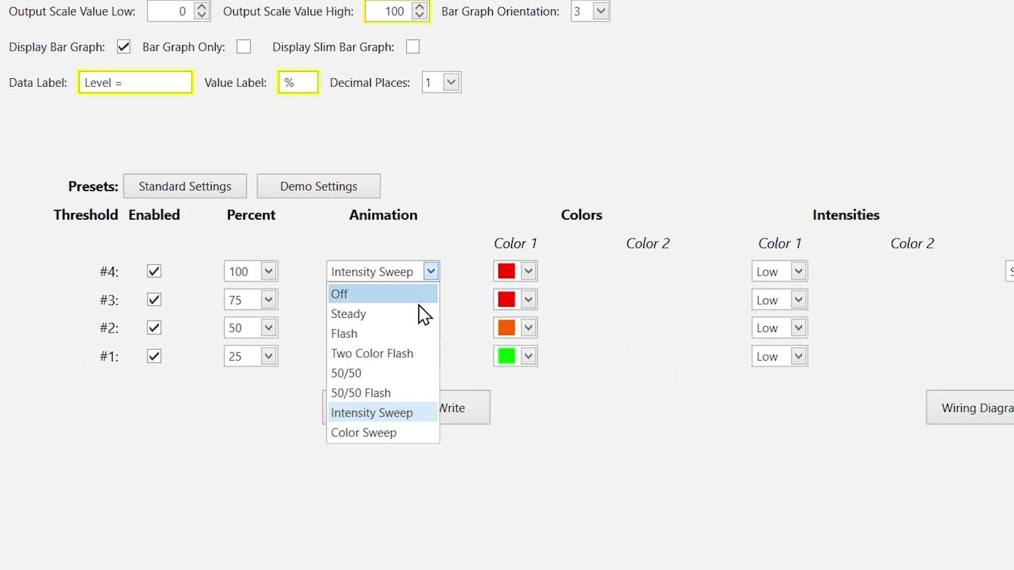
left_click(423, 314)
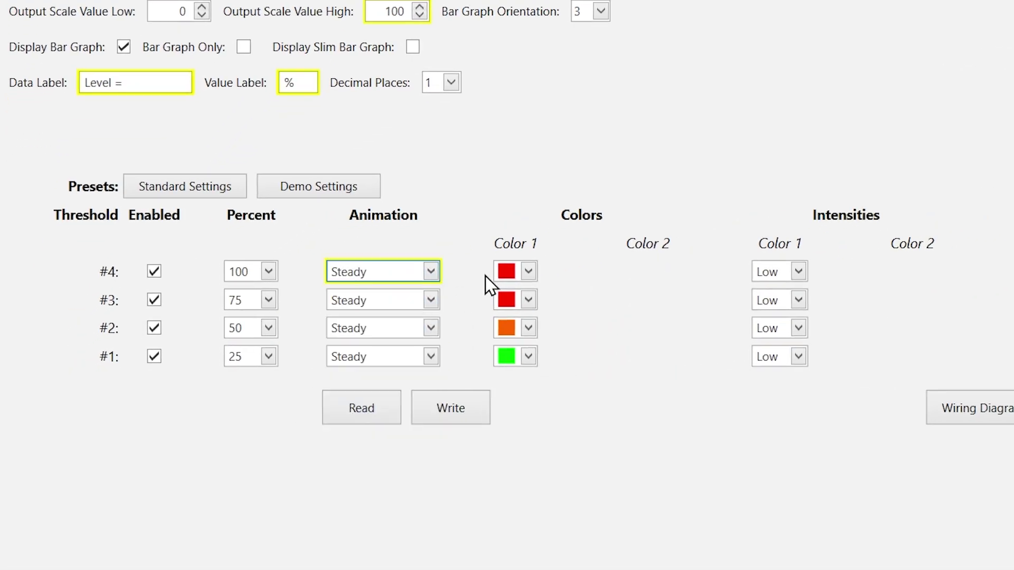
left_click(515, 271)
left_click(512, 293)
left_click(507, 300)
left_click(522, 323)
- Make threshold #2 yellow and threshold #1 red with an Intensity Sweep animation
left_click(529, 328)
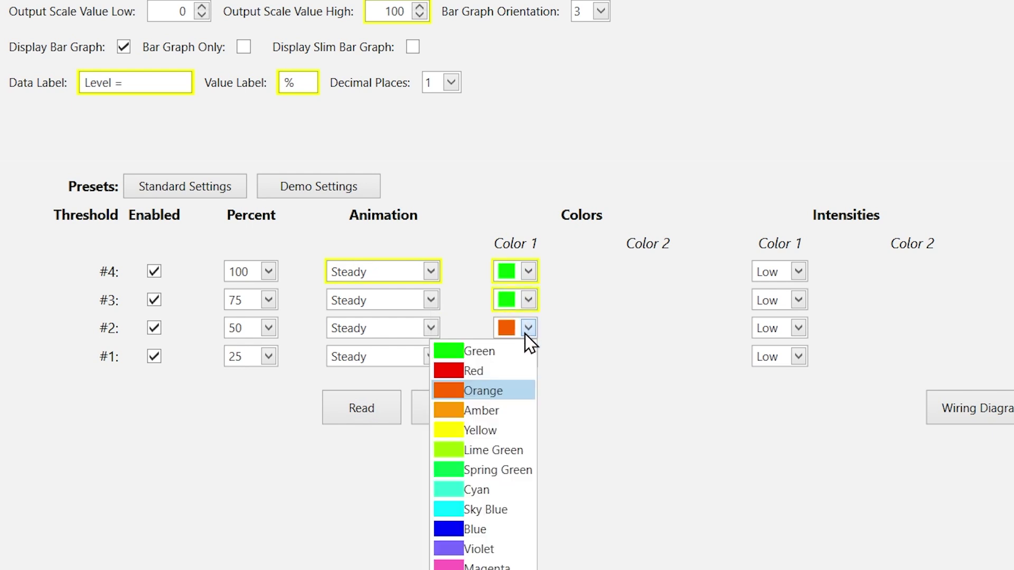
left_click(483, 430)
left_click(529, 356)
left_click(525, 399)
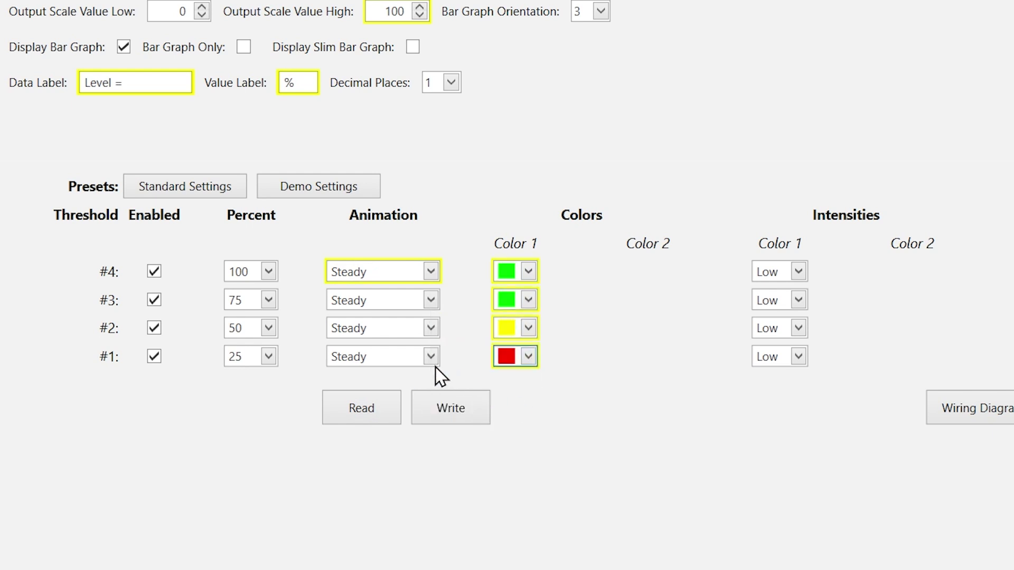
left_click(431, 356)
left_click(404, 499)
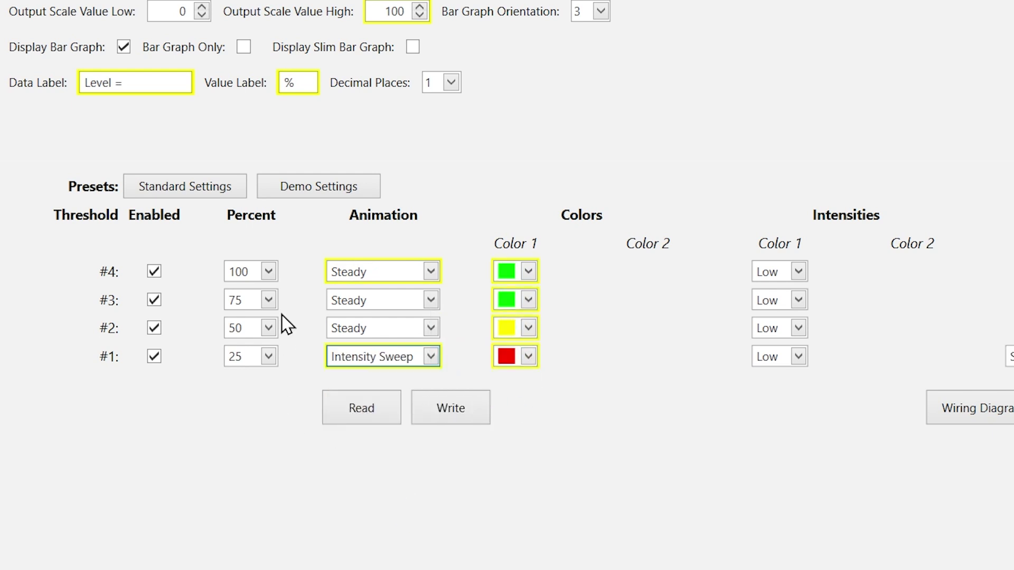
- Set threshold #2 to 75 percent
left_click(269, 328)
left_click_drag(270, 500, 269, 557)
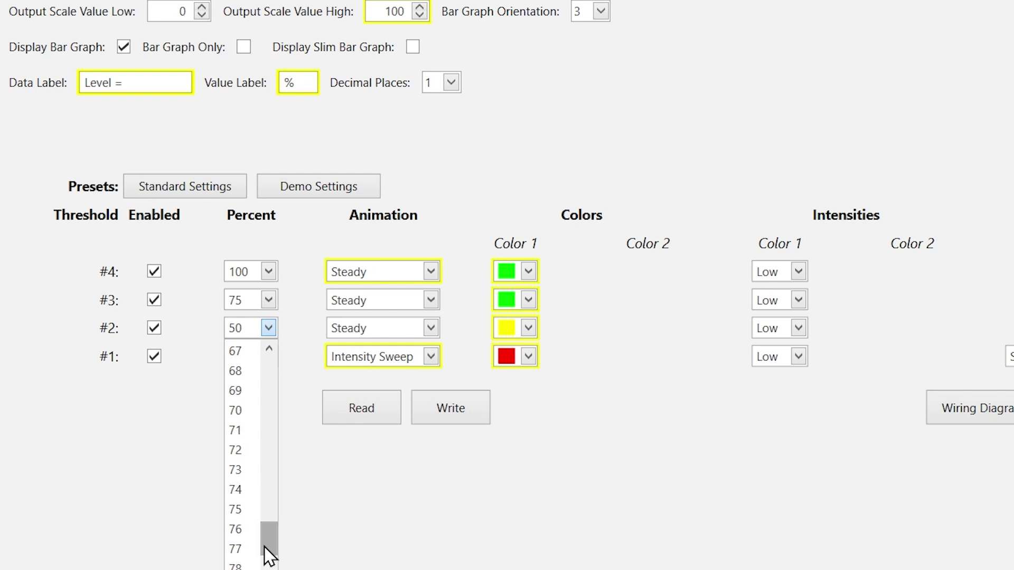
left_click(247, 510)
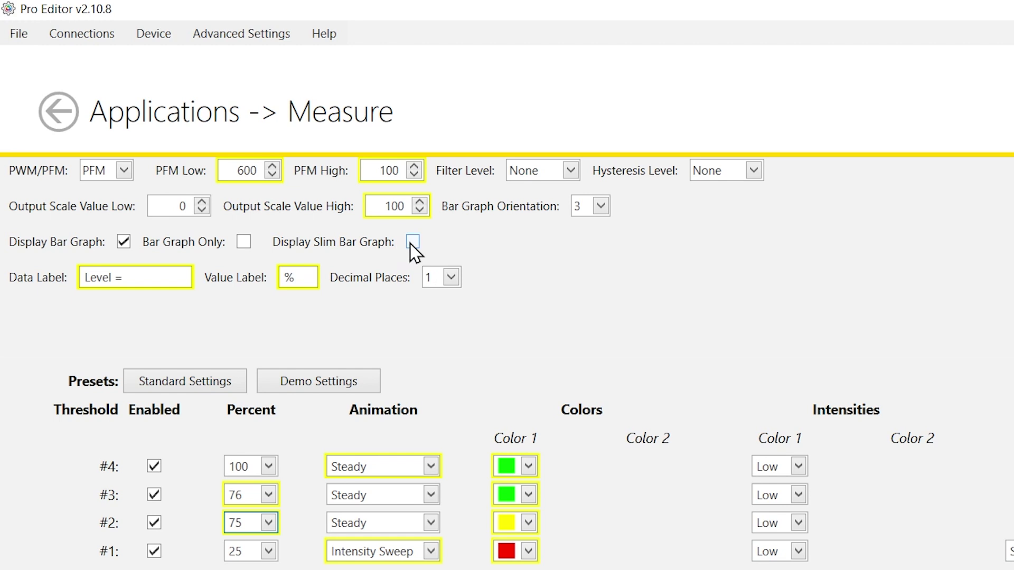
- Turn on the slim bar graph with bar graph orientation 1
left_click(412, 243)
left_click(600, 206)
left_click(592, 230)
- Set connector orientation Left and text justification Center, then write the display and Measure settings to the device
left_click(264, 36)
left_click(673, 314)
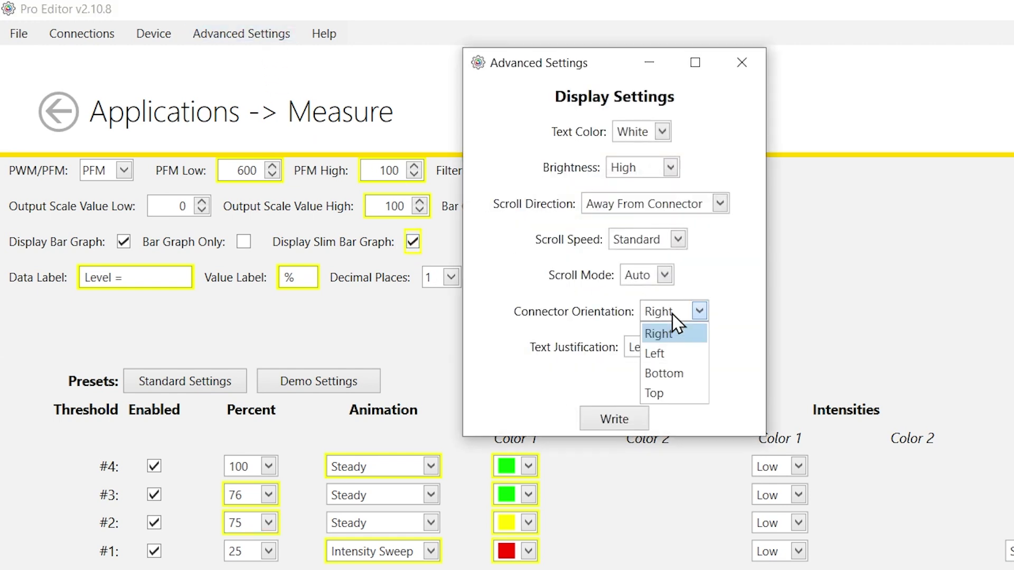
left_click(681, 351)
left_click(673, 353)
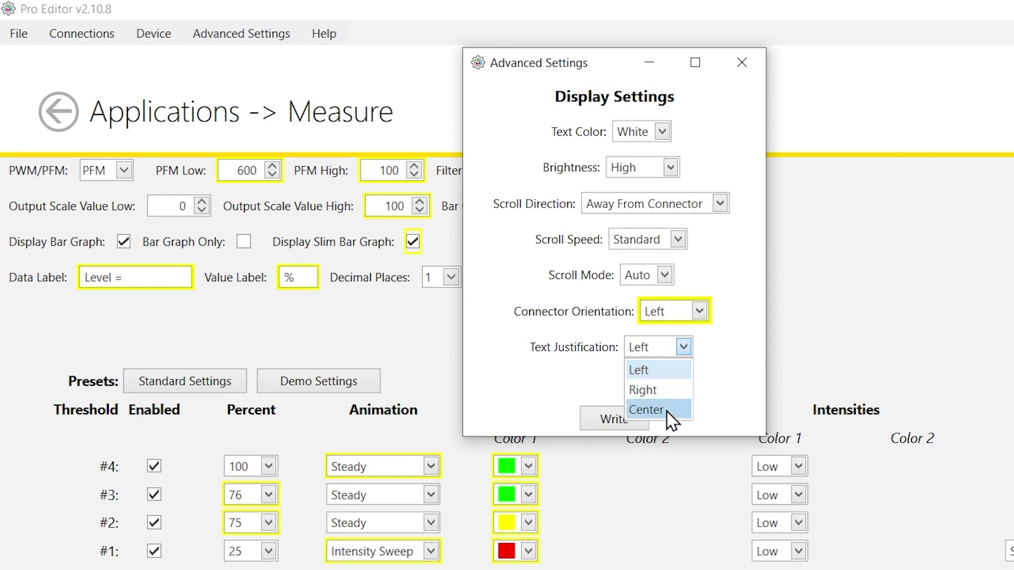
left_click(645, 410)
left_click(591, 424)
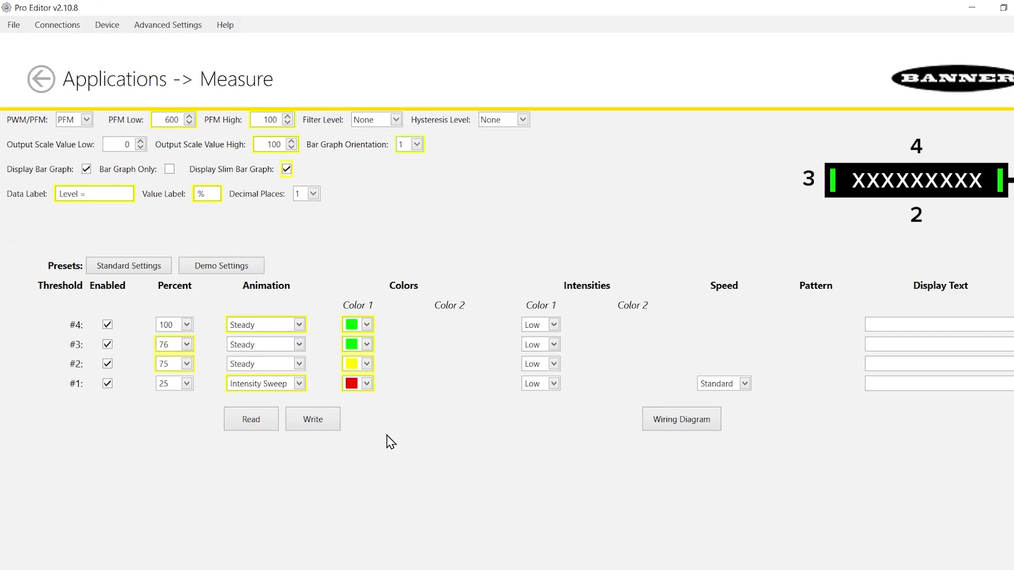
left_click(325, 412)
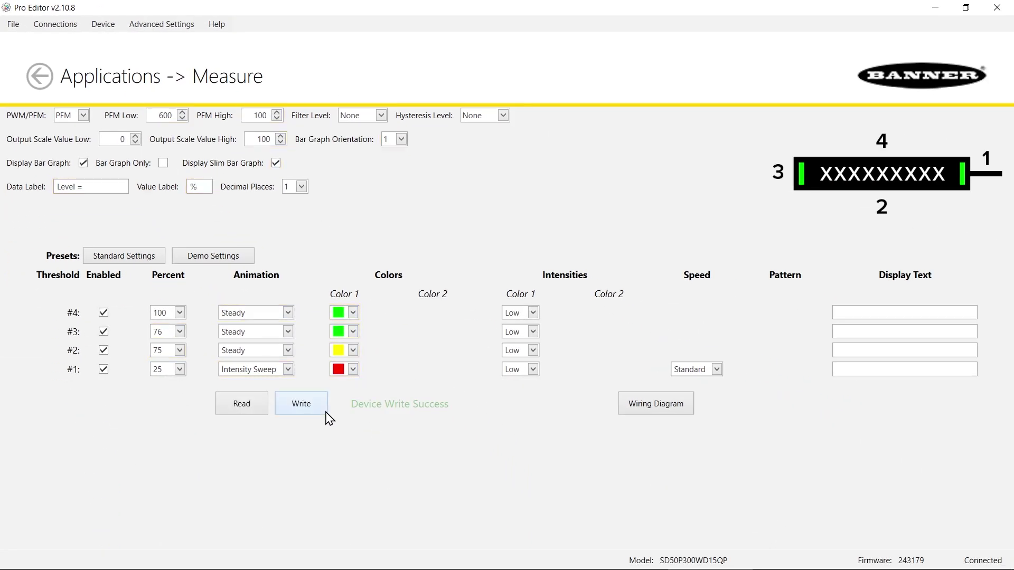
- Disconnect Pro Editor from the SD50 indicator
left_click(55, 25)
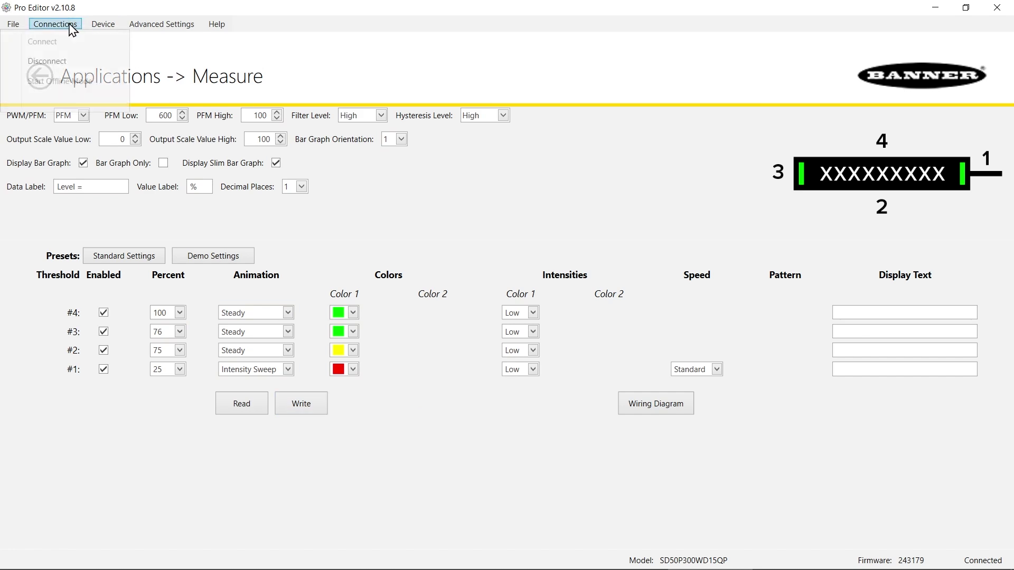